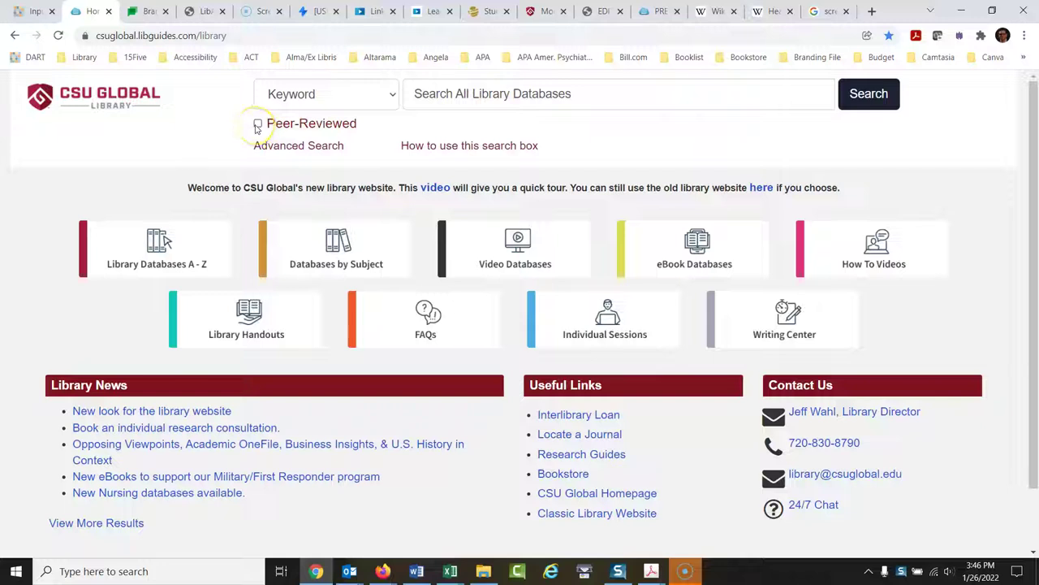
- Search the CSU Global Library for 'healthcare administration' with the Peer-Reviewed limit ticked
click(511, 101)
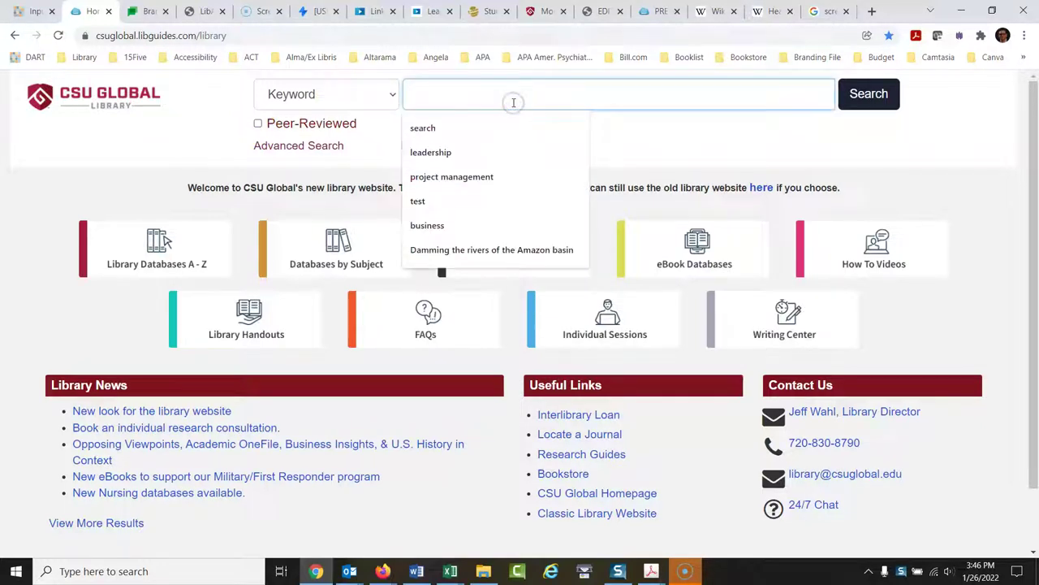
text(healthcare administration)
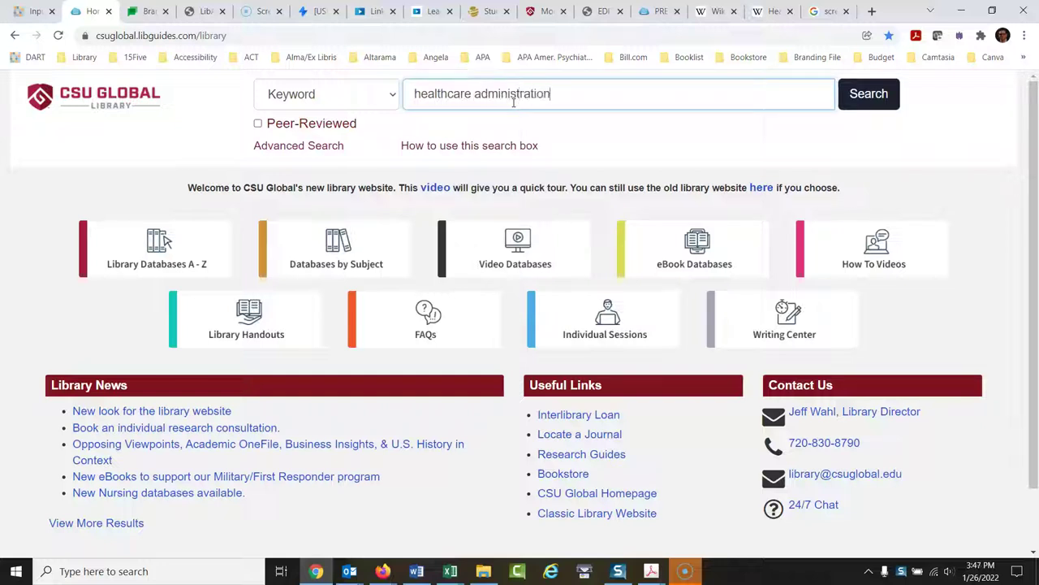
click(258, 125)
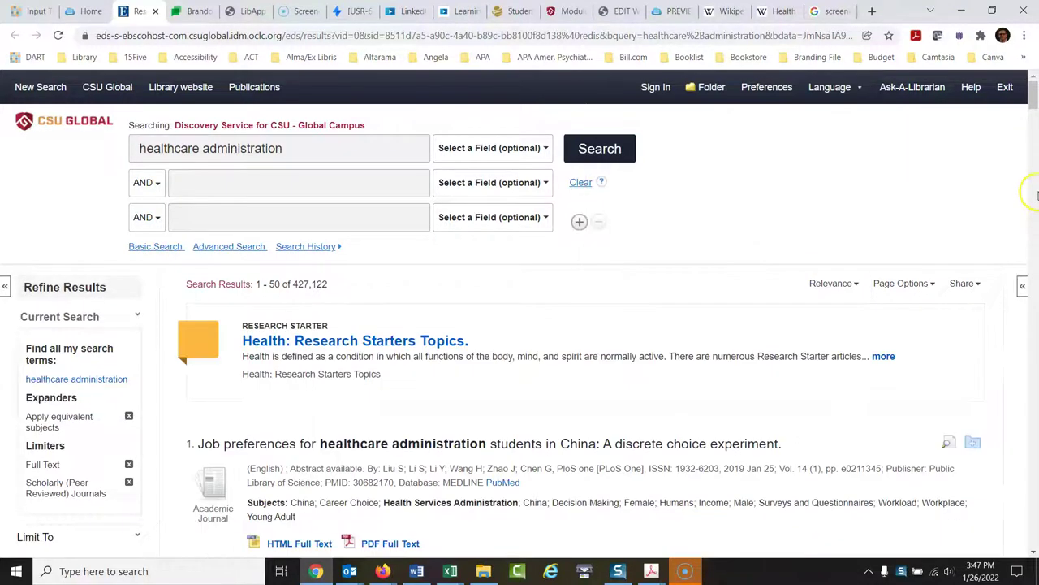
- Scroll the 427,122 results to check the Full Text and Scholarly (Peer Reviewed) Journals limiters
drag(1033, 100, 1036, 126)
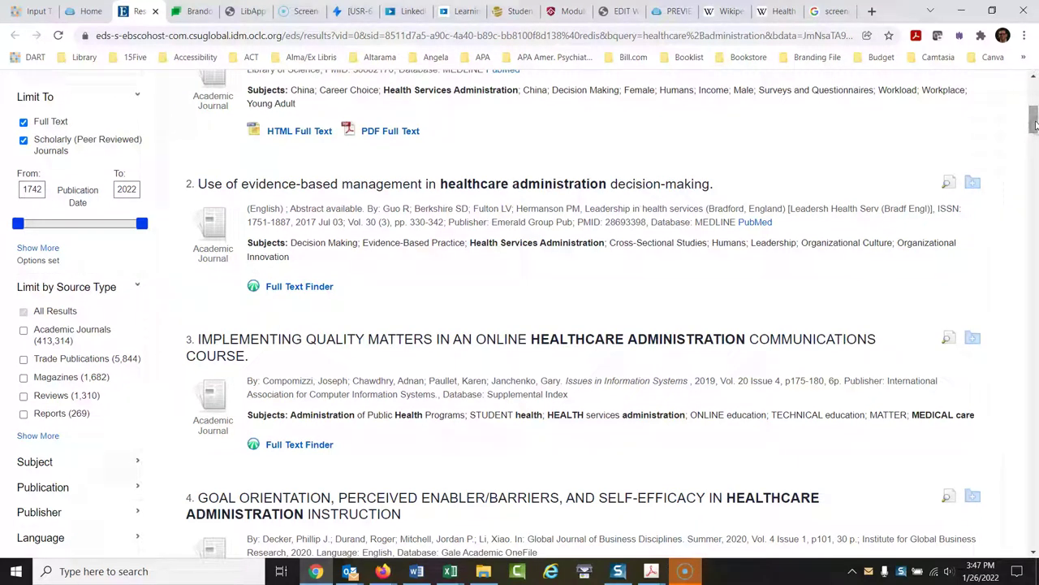
drag(1034, 122, 1034, 96)
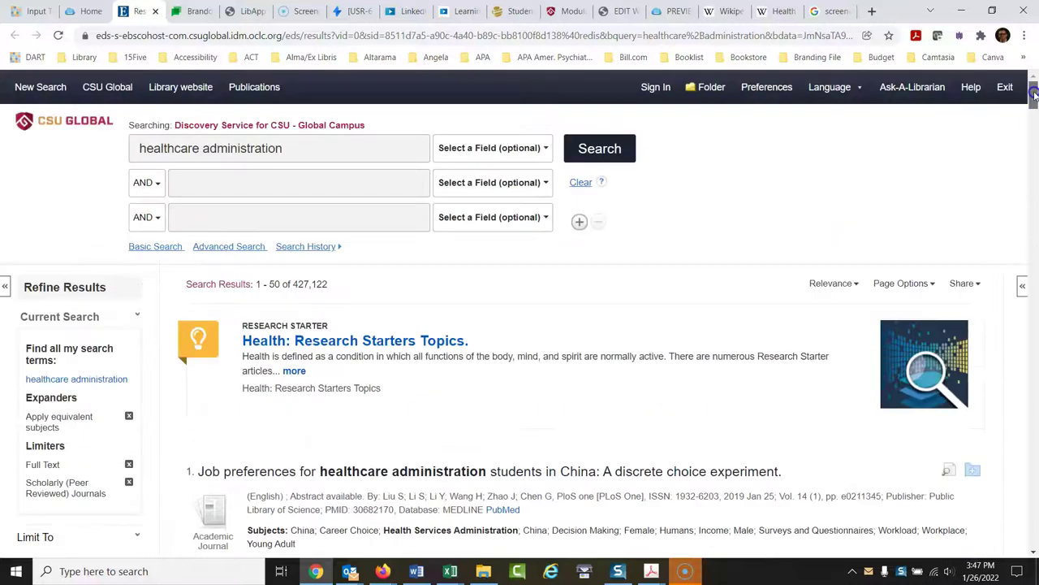
- From the library homepage, go to Advanced Search and tick Scholarly (Peer Reviewed) Journals
click(87, 10)
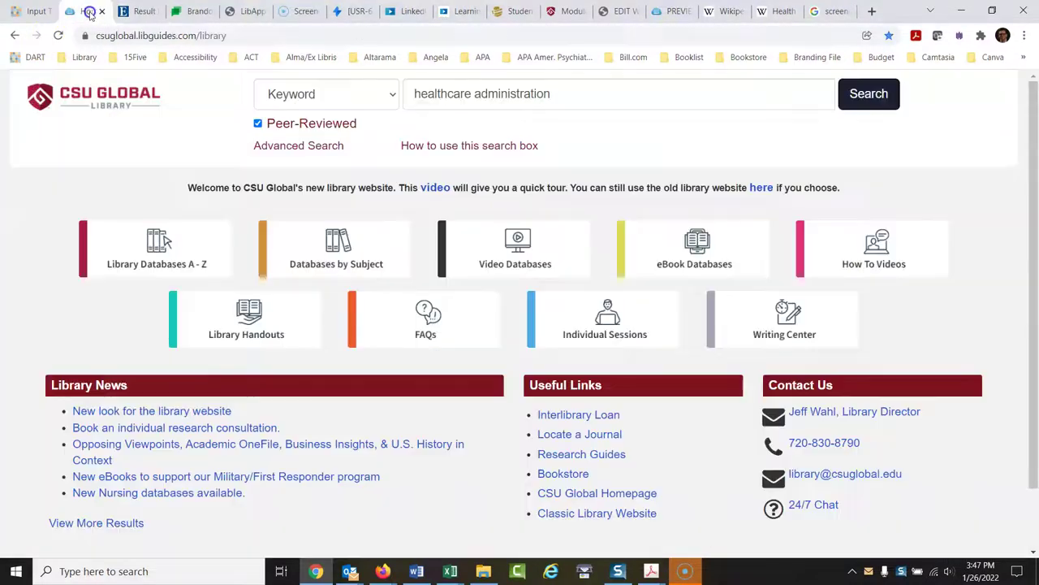
click(257, 123)
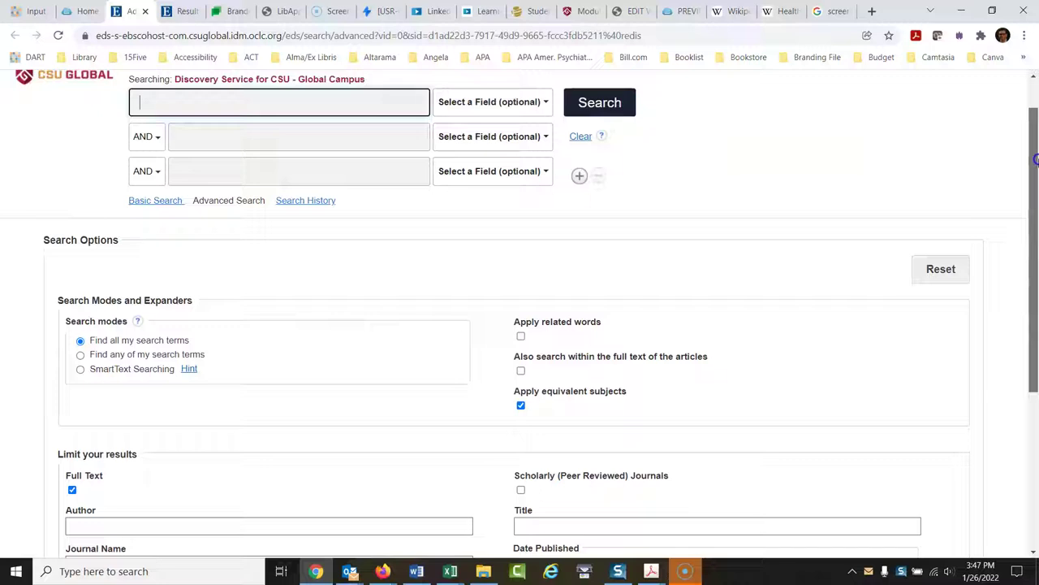
click(521, 490)
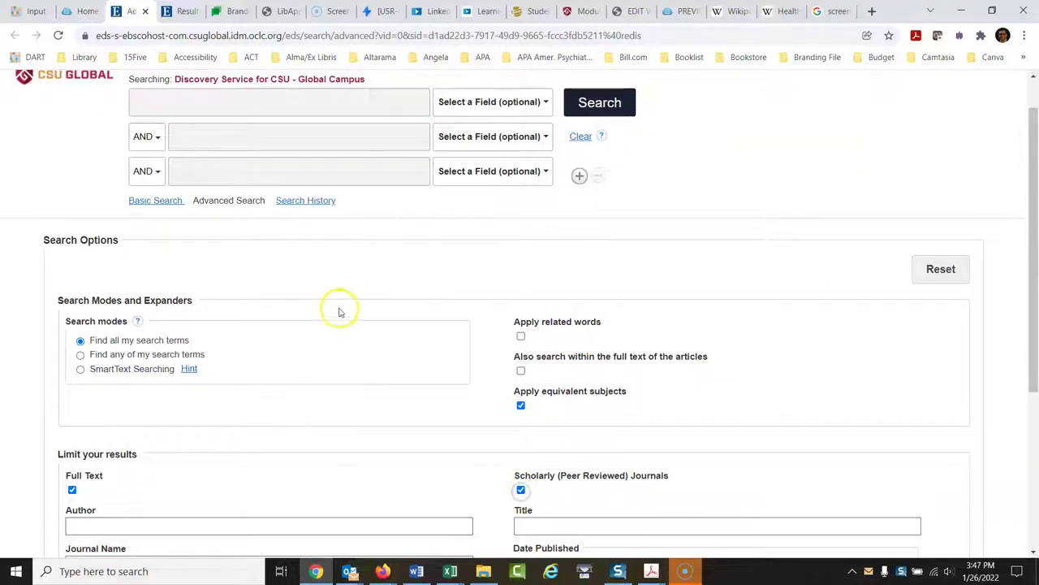
- Enter 'healthcare administration' as the search term via the suggested terms
click(166, 91)
text(he)
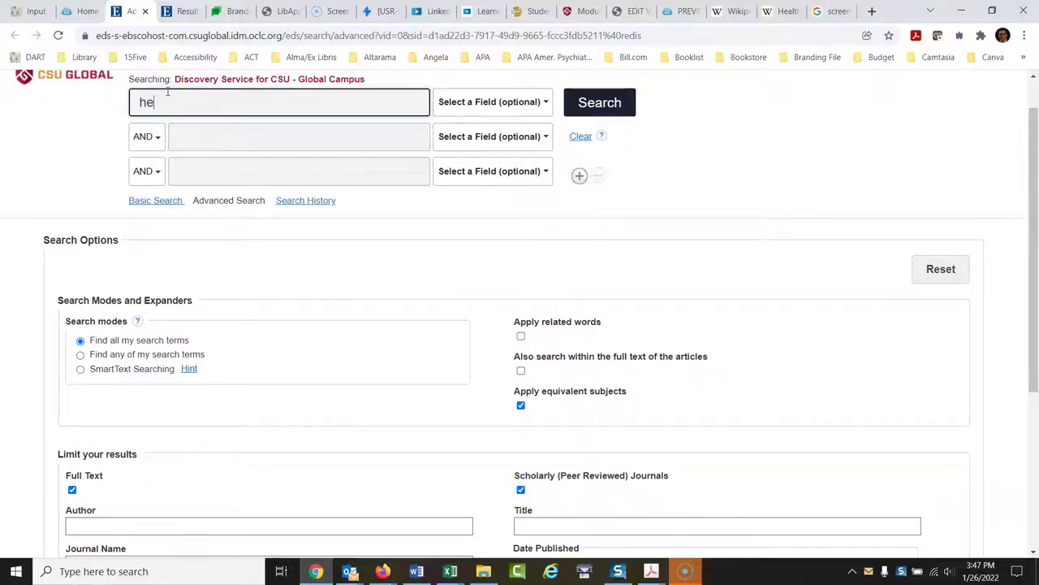
text(alt)
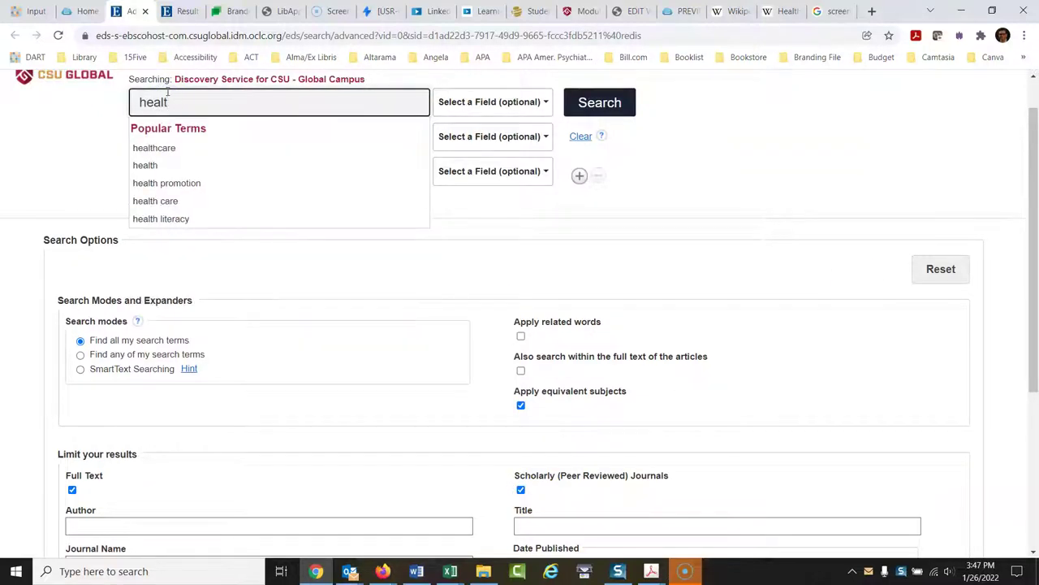
text(chhcare admi)
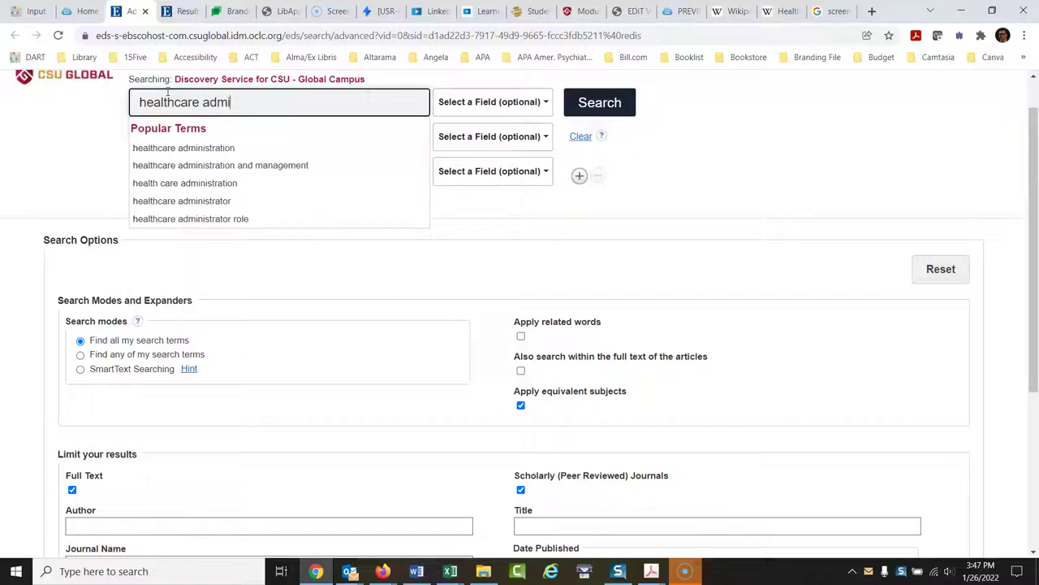
click(192, 146)
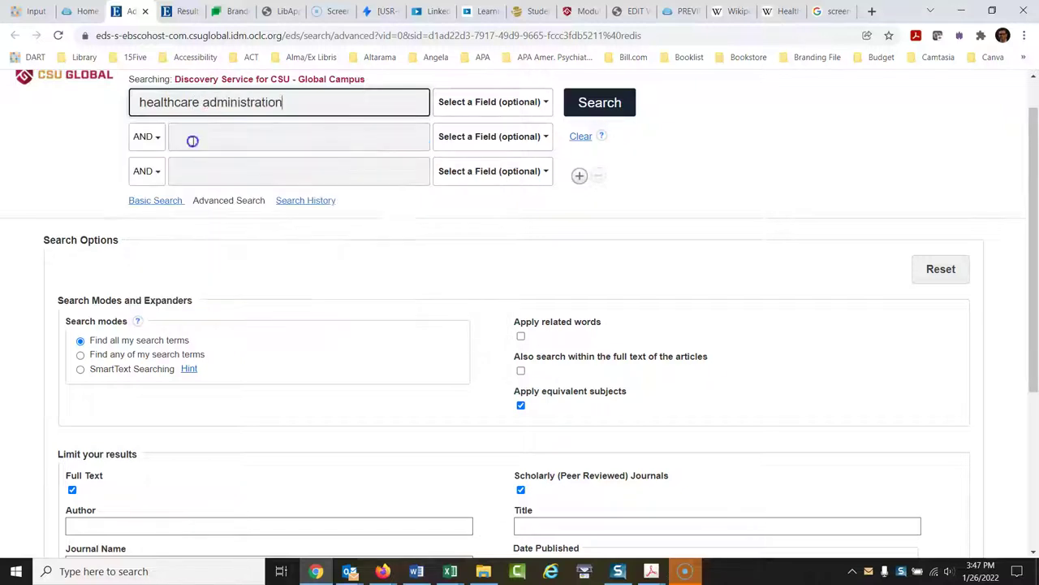
- Run the limited search and scroll through the 427,122 full-text, peer-reviewed results
click(601, 103)
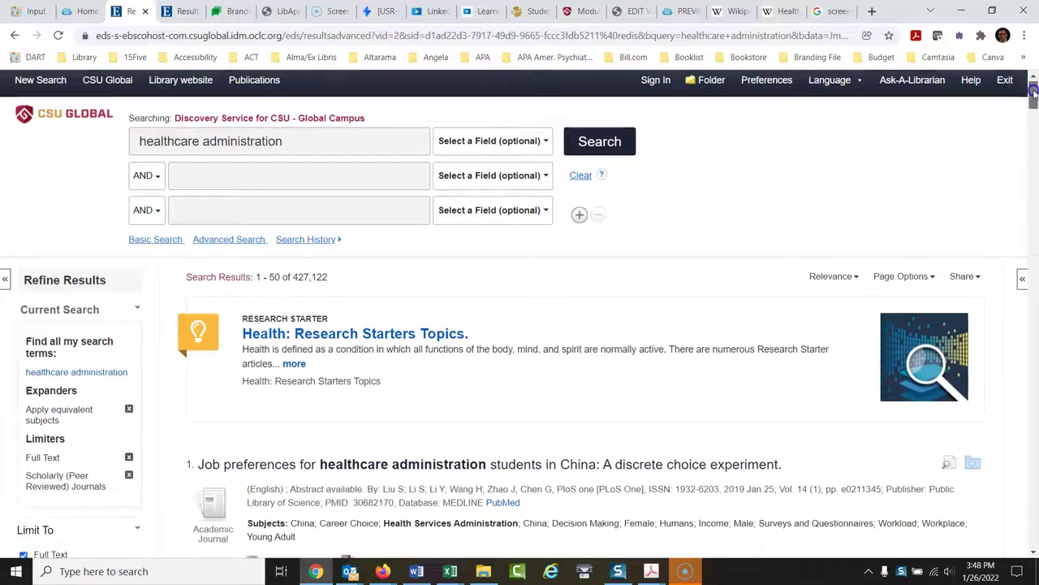
scroll(1035, 98, down, 2)
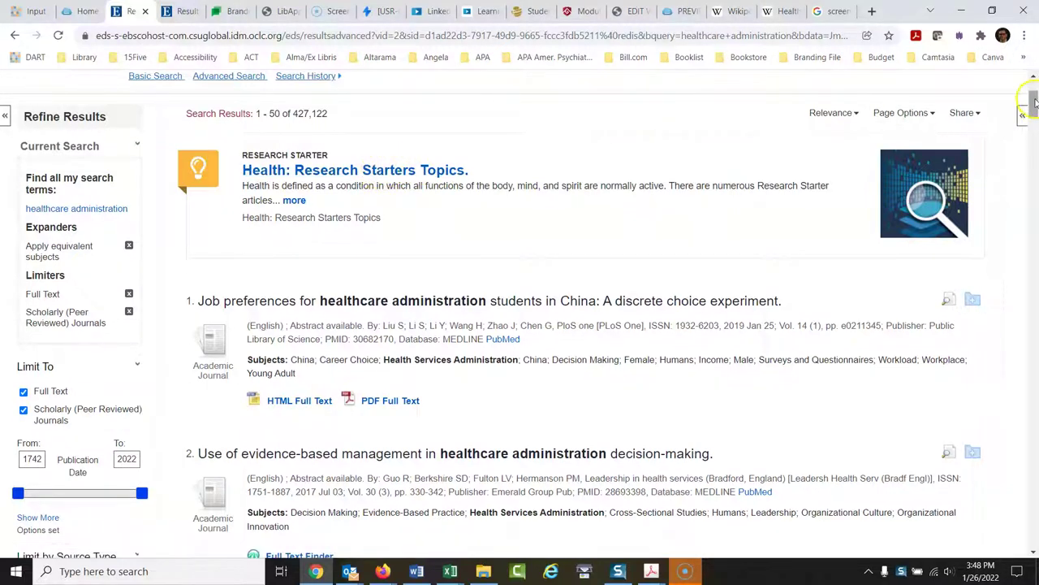
mouse_move(1033, 102)
mouse_down()
mouse_move(1033, 122)
mouse_move(1033, 100)
mouse_up()
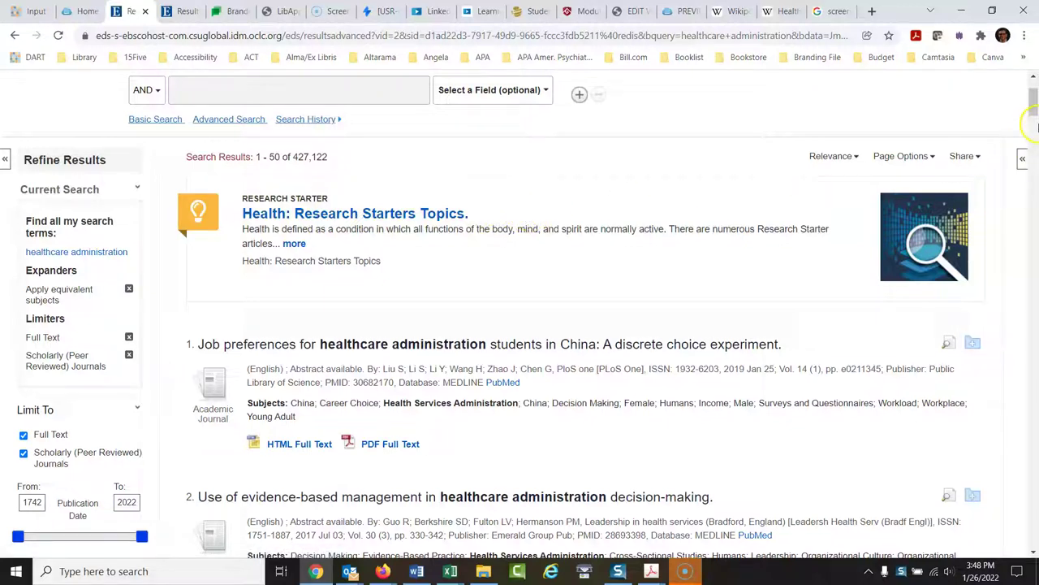
drag(1033, 121, 1033, 142)
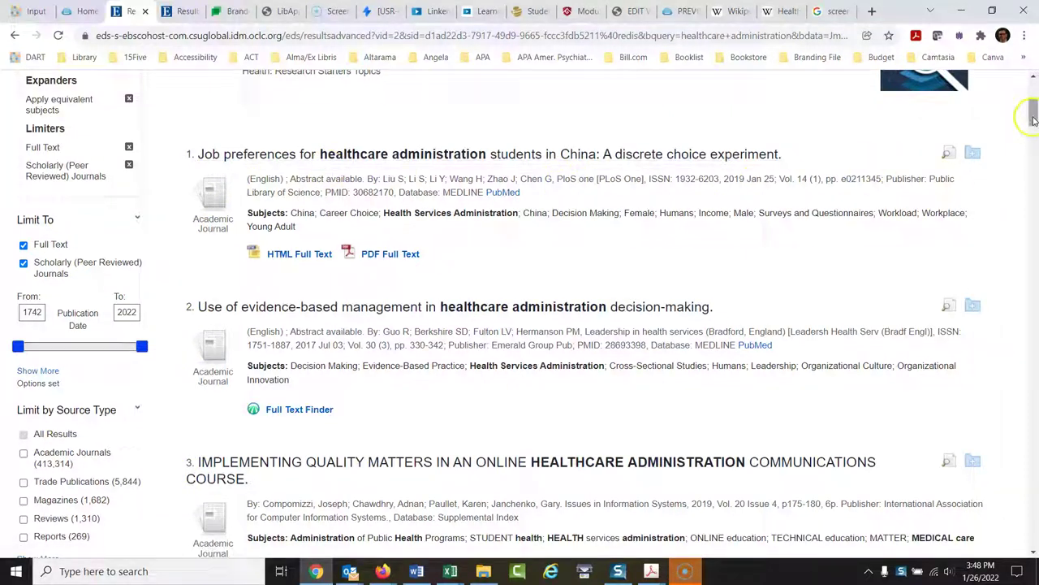
drag(1034, 121, 1034, 110)
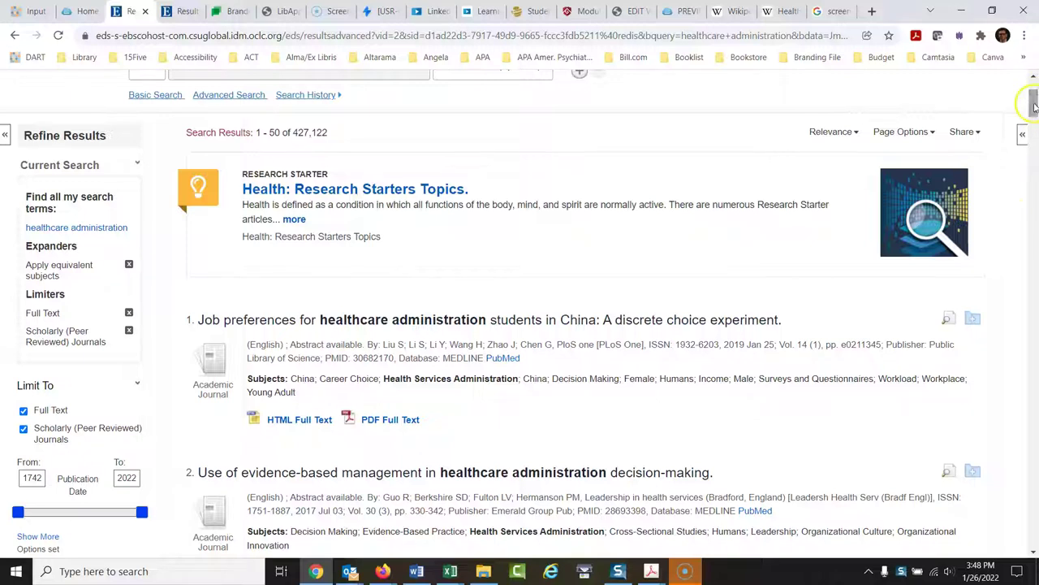
drag(1034, 105, 1034, 88)
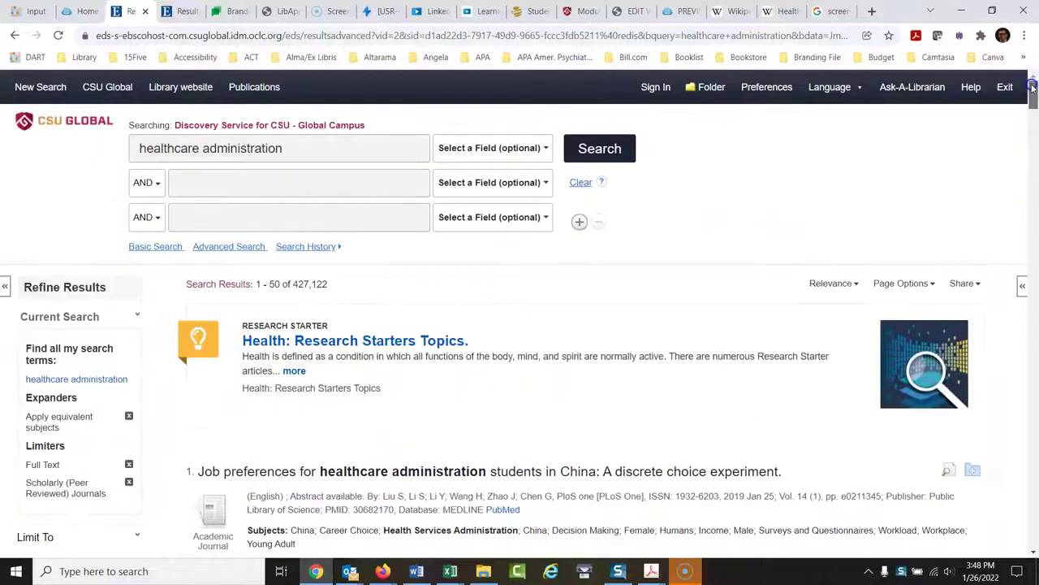
- Start a new 'healthcare administration' search, returning 846,963 Full Text results
click(39, 91)
click(211, 150)
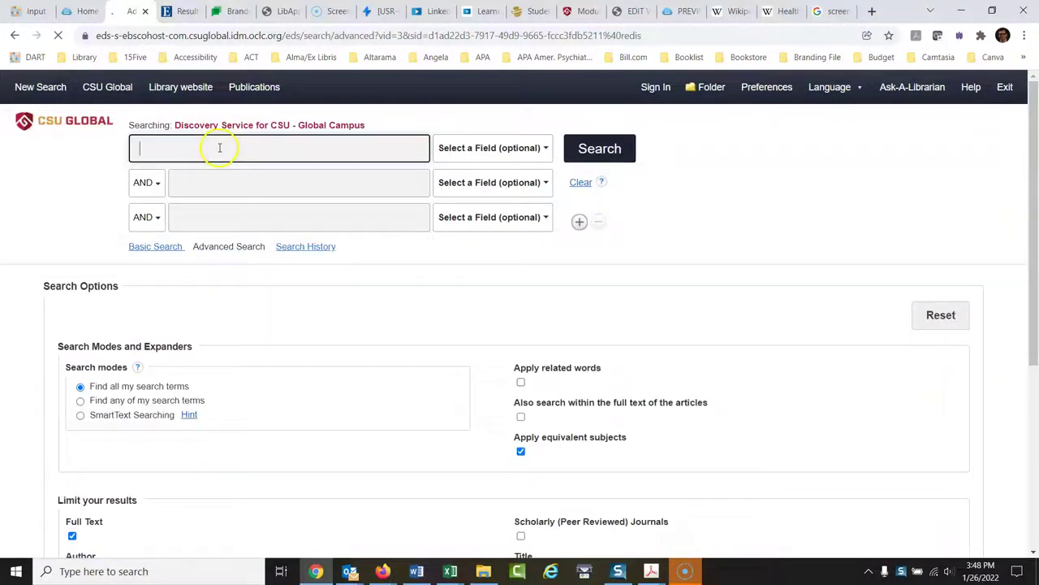
text(healt)
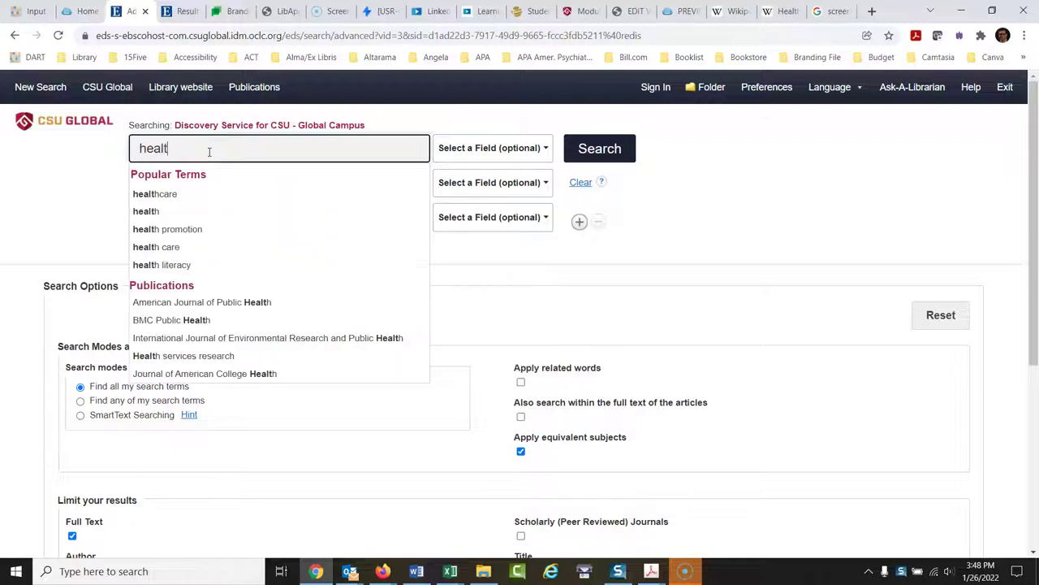
text(ch)
text(care)
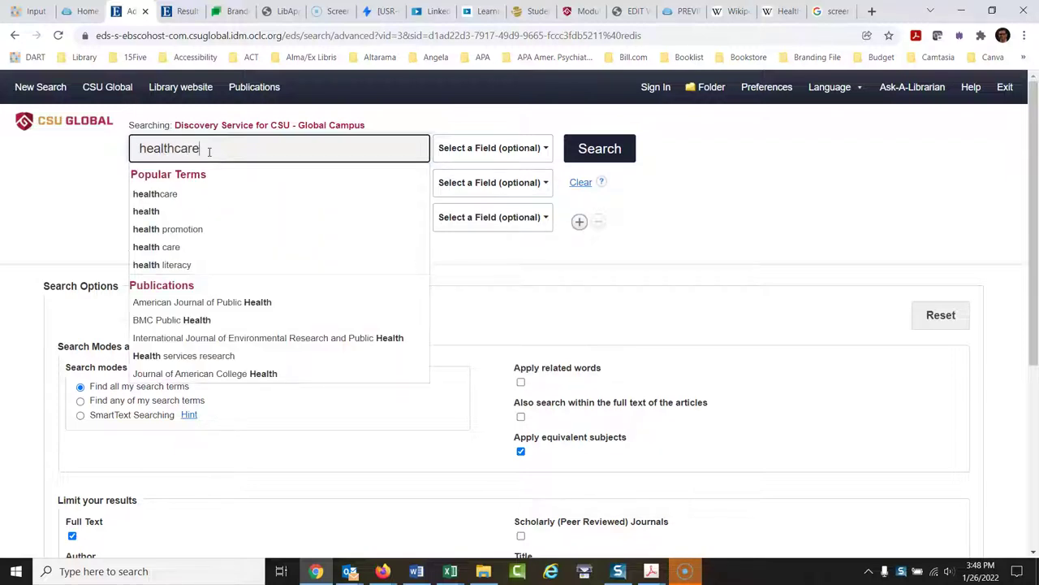
text( admi)
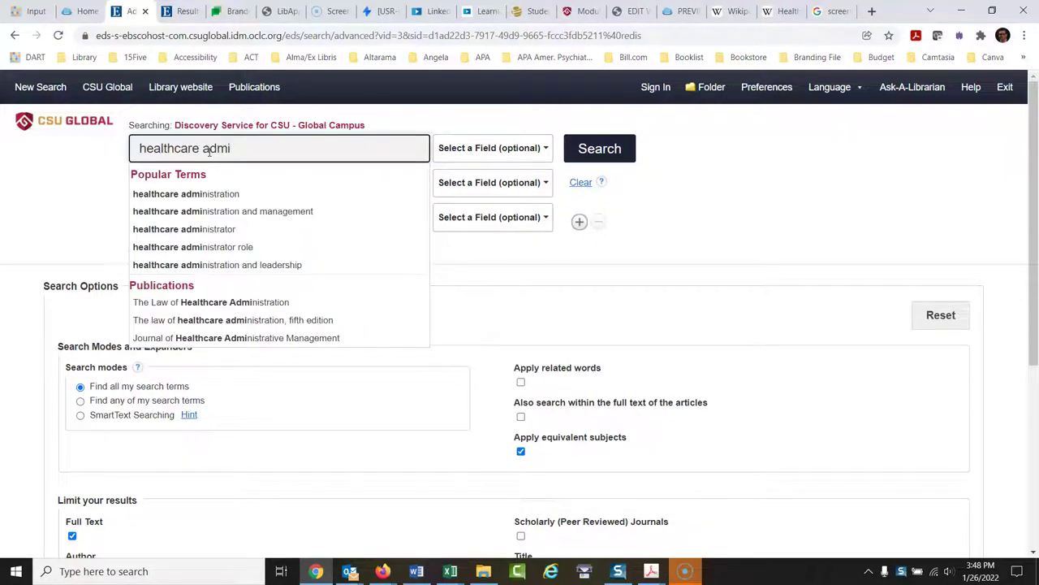
click(232, 195)
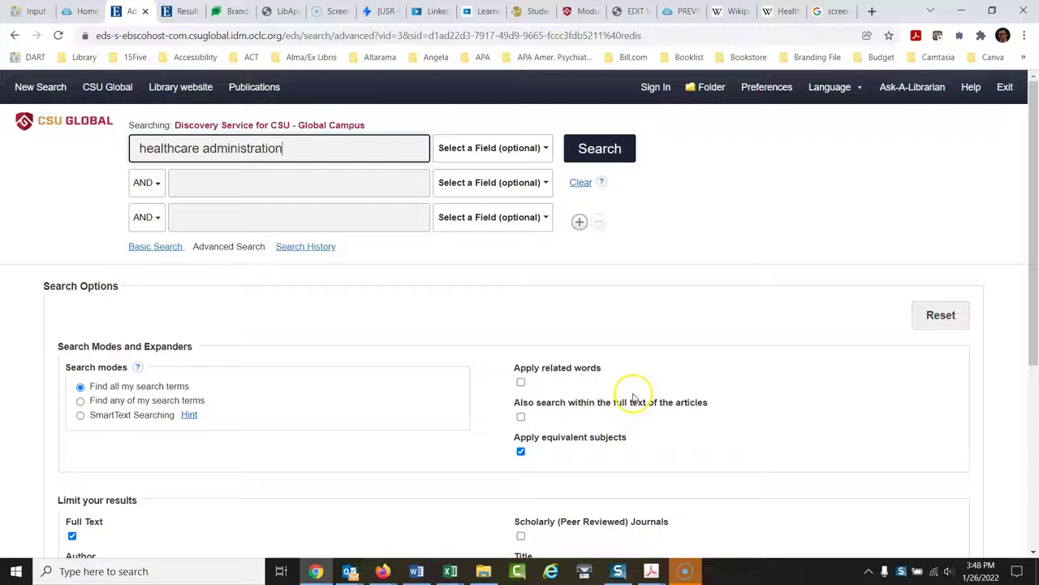
key(Return)
click(613, 157)
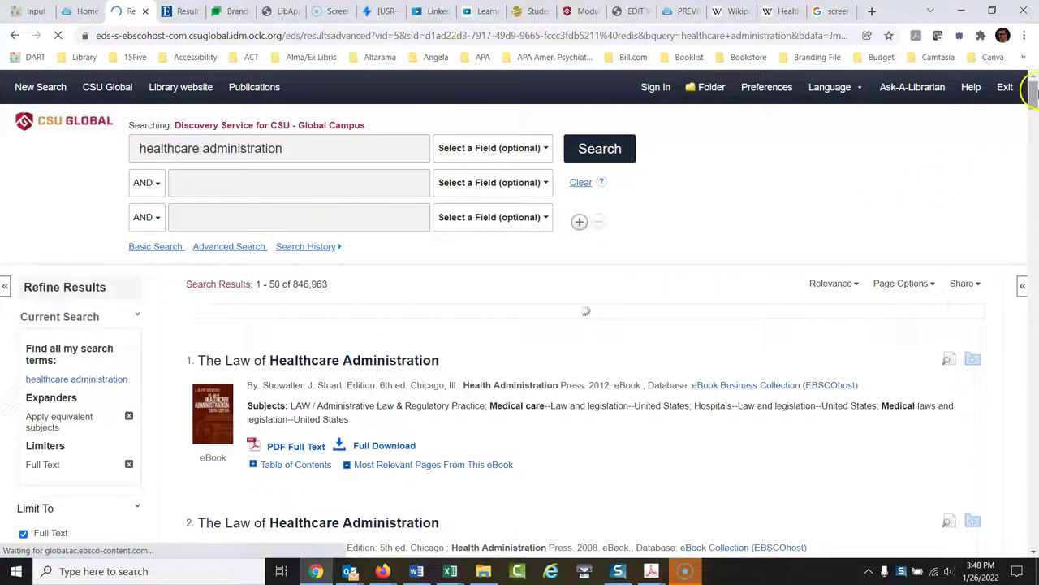
drag(1034, 92, 1033, 96)
scroll(1034, 96, down, 2)
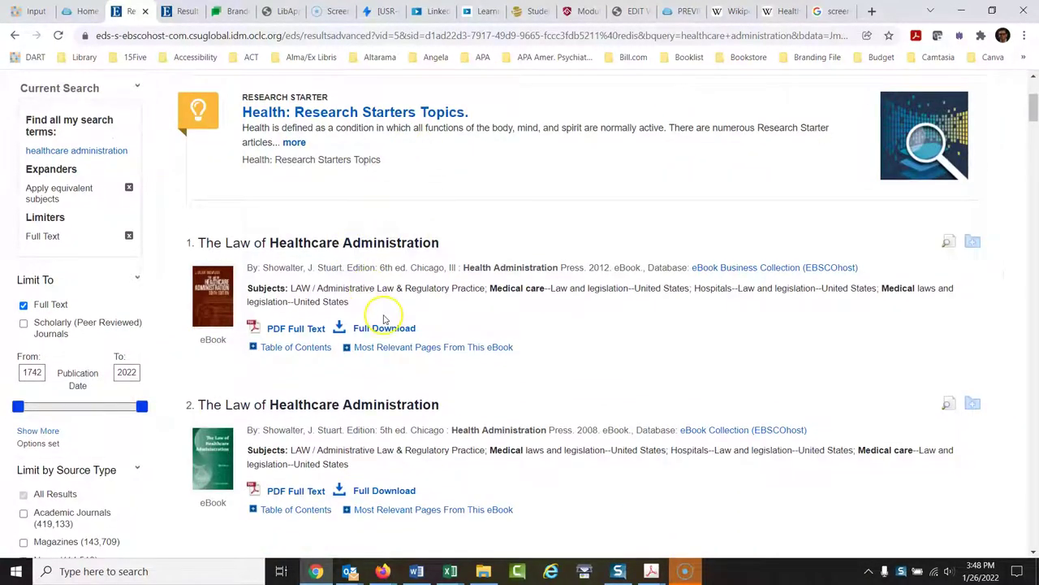
mouse_move(1034, 104)
mouse_down()
mouse_move(1034, 95)
mouse_move(1034, 116)
mouse_up()
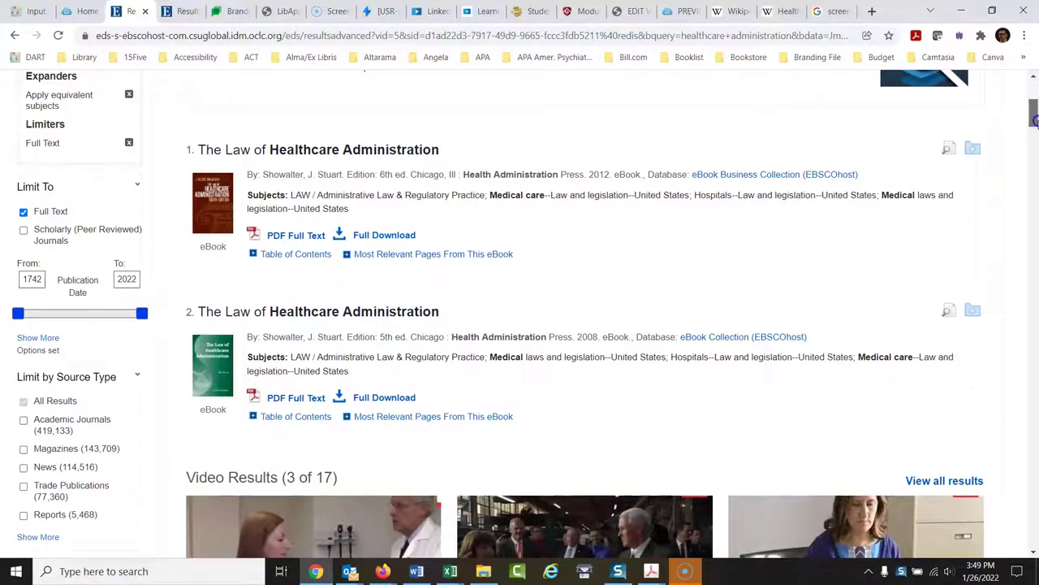
drag(1036, 120, 1035, 153)
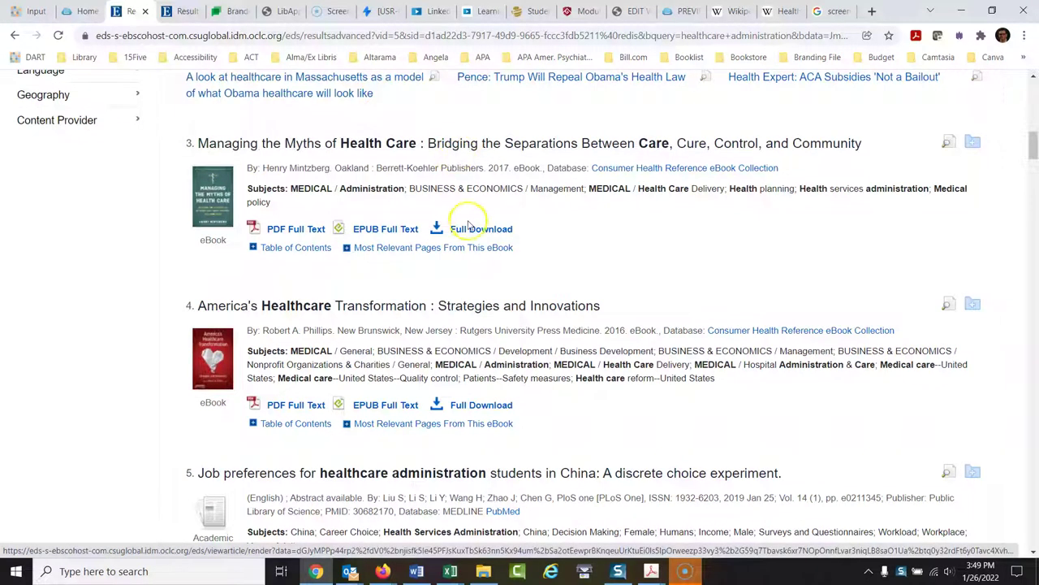
drag(1033, 150, 1035, 95)
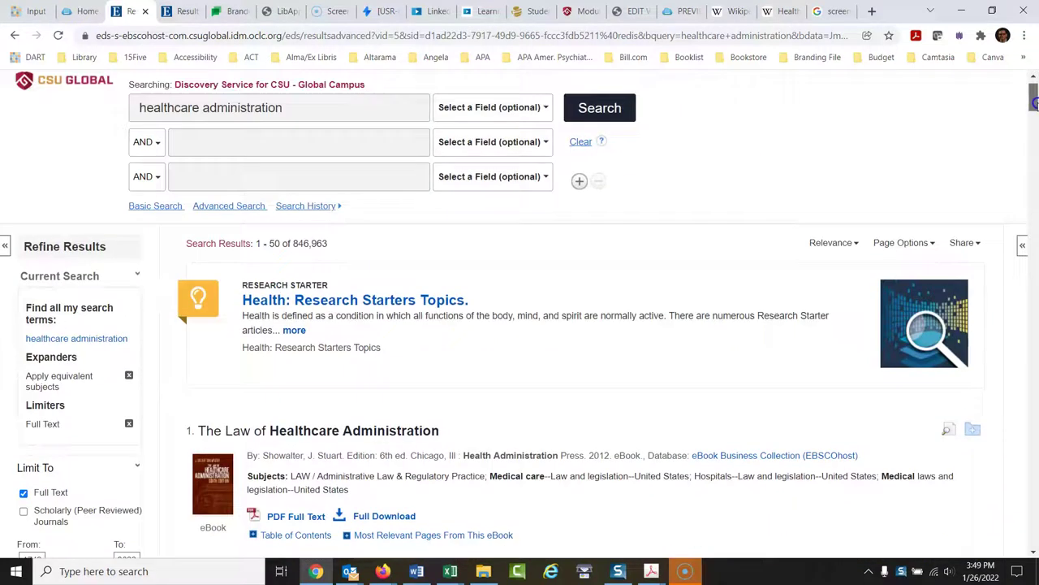
scroll(477, 307, down, 1)
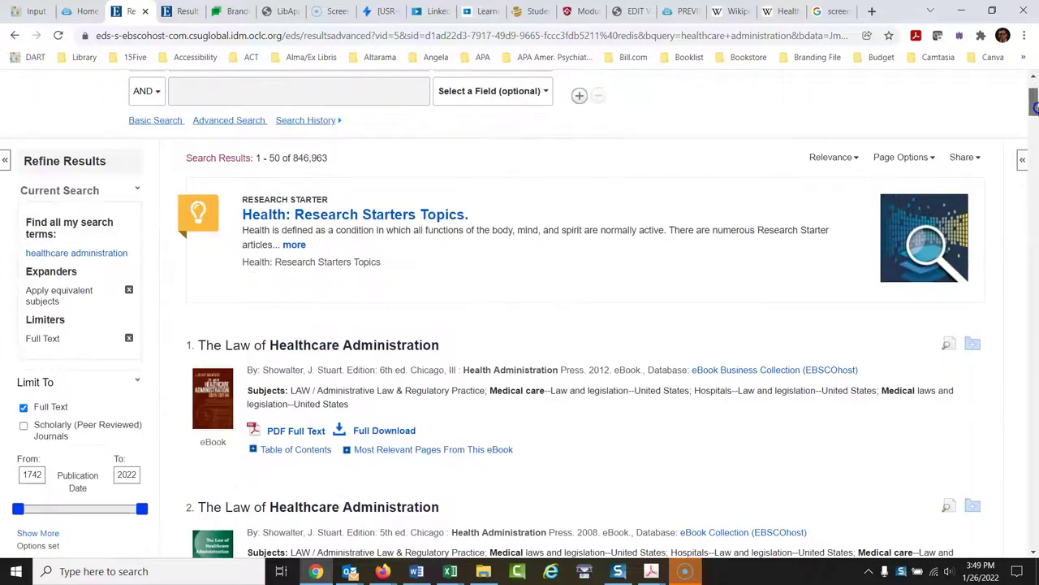
- Add the Scholarly (Peer Reviewed) Journals limiter and scroll the narrowed 427,122 results
click(23, 427)
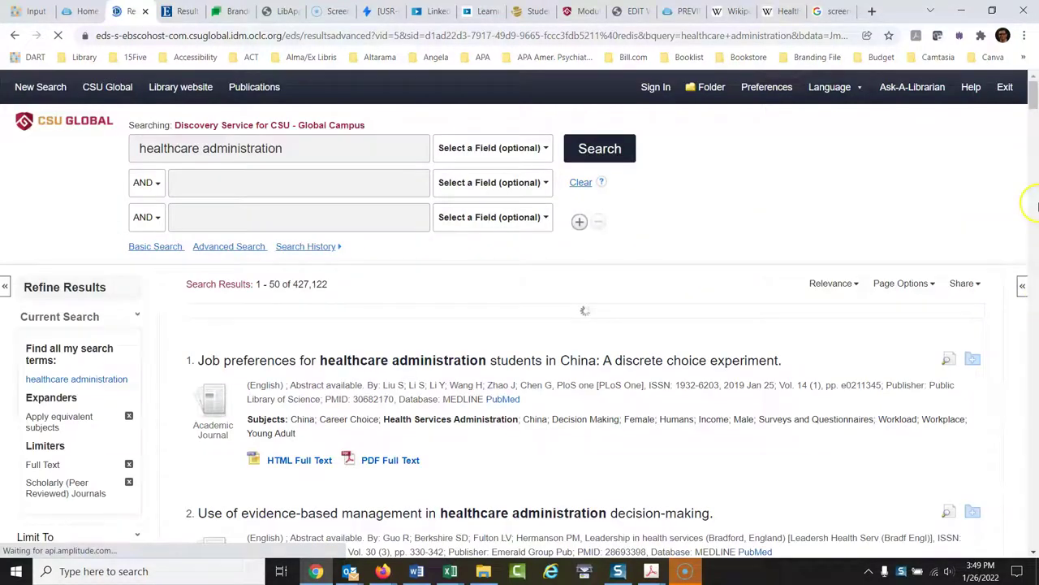
mouse_move(1034, 97)
mouse_down()
mouse_move(1034, 108)
mouse_move(1034, 96)
mouse_up()
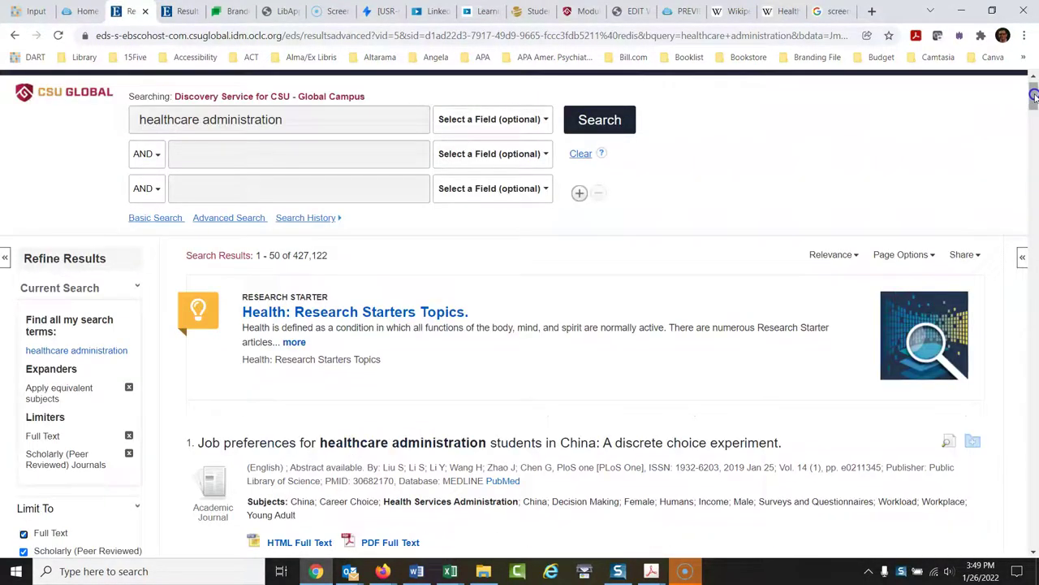
scroll(1033, 107, down, 3)
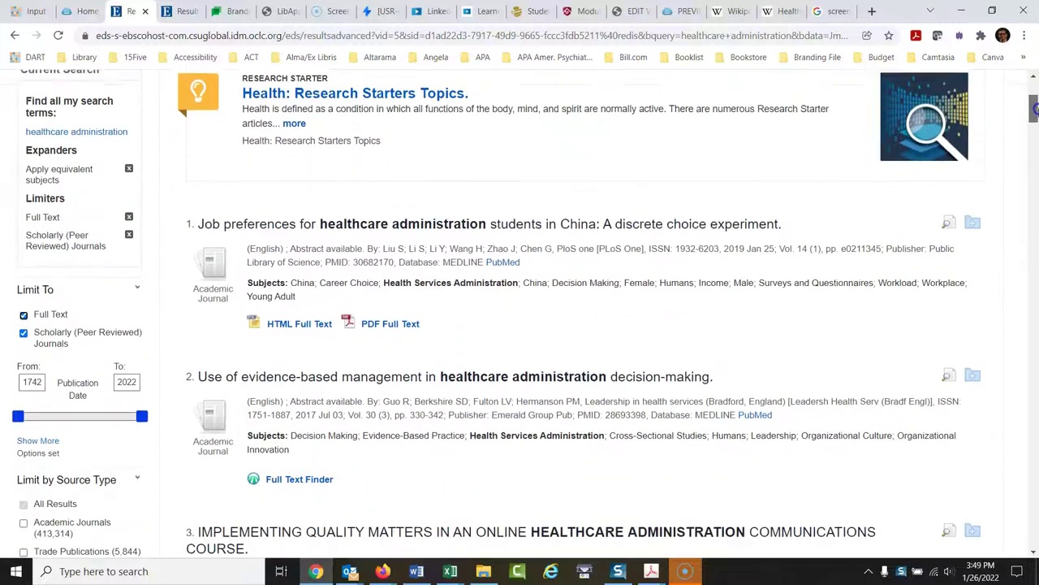